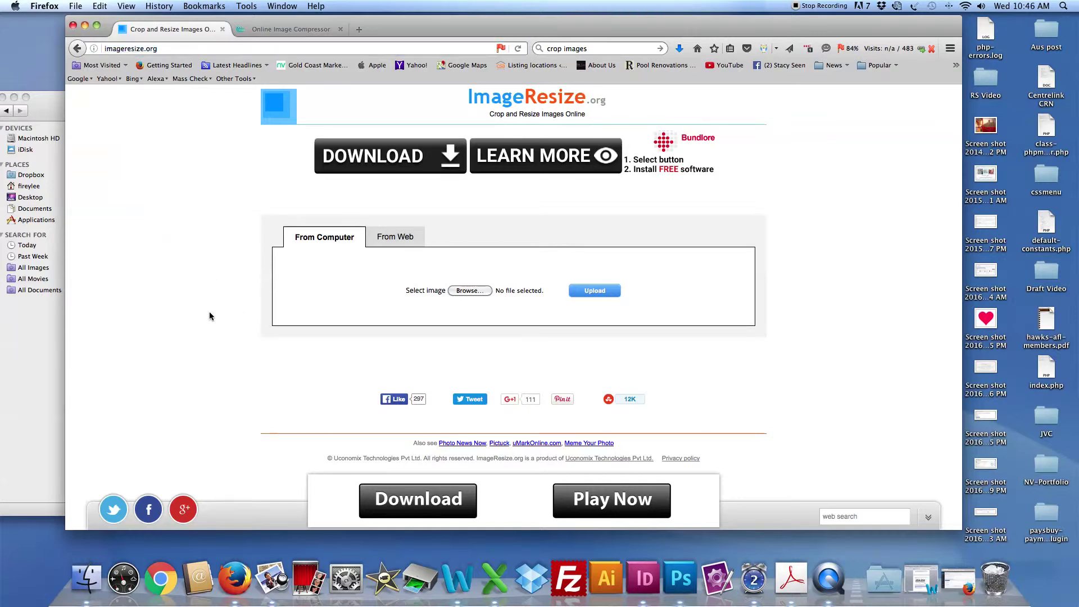
# - Upload scented-candles.jpg from the NEW folder to the image resizing page
pyautogui.click(479, 289)
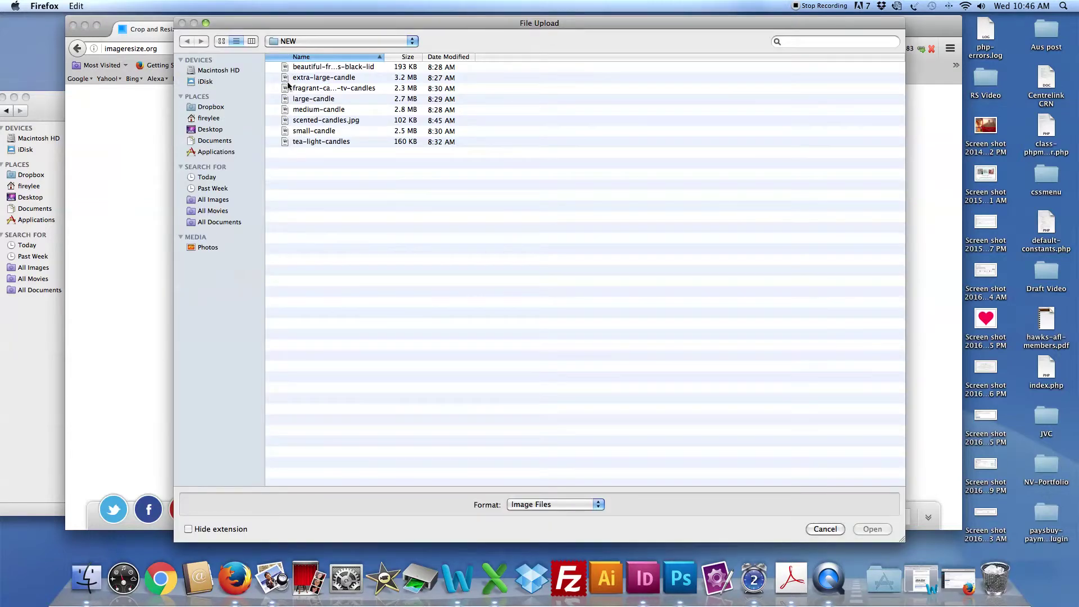
pyautogui.click(335, 120)
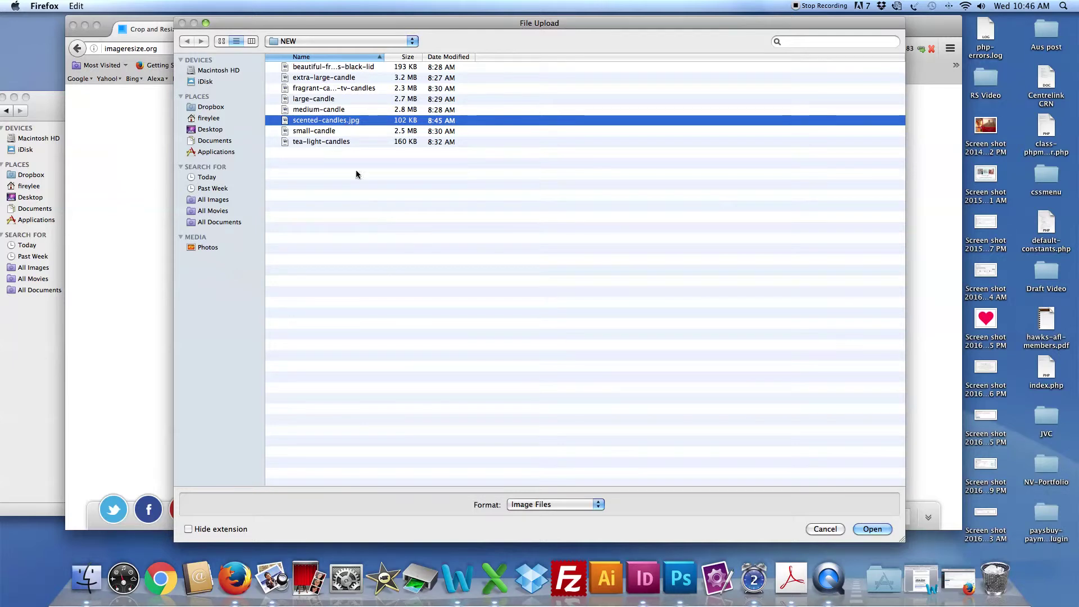
pyautogui.doubleClick(337, 122)
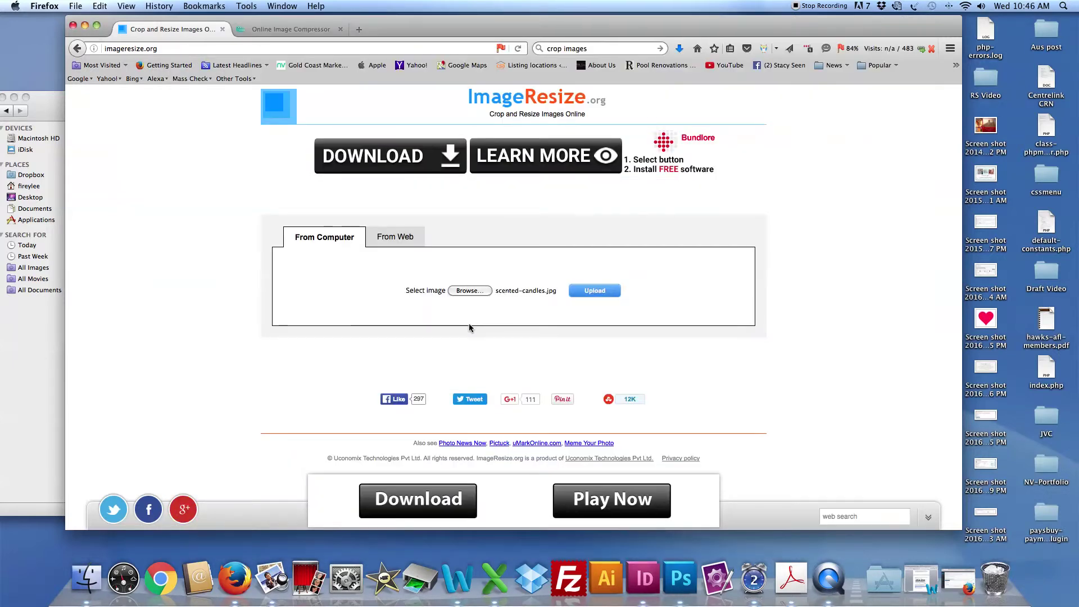
pyautogui.click(597, 291)
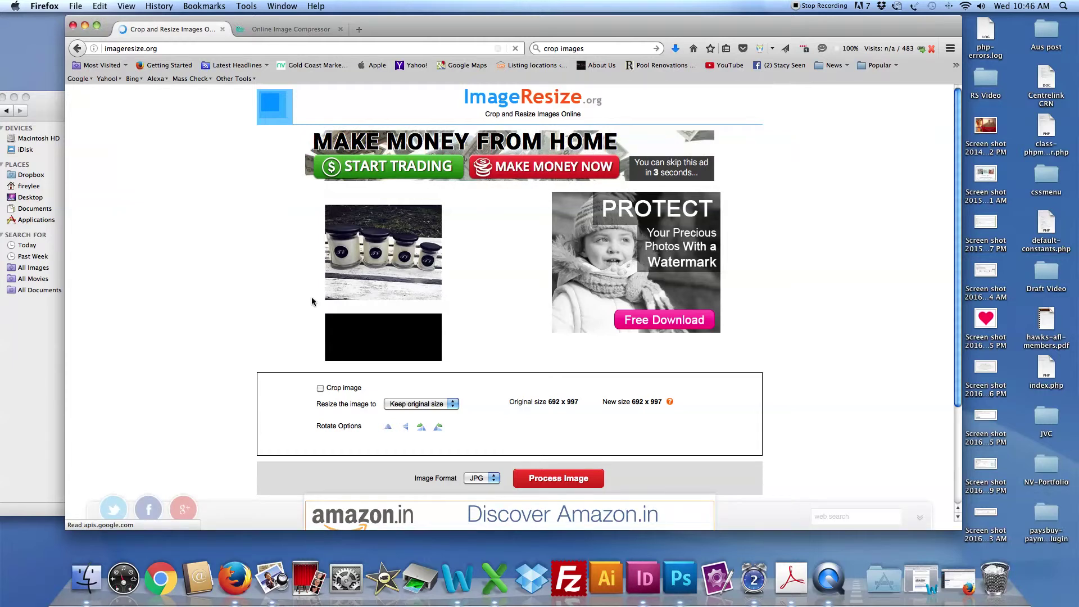
# - Enable image cropping with a custom aspect ratio, and choose custom-size resizing without preserving the aspect ratio
pyautogui.click(320, 390)
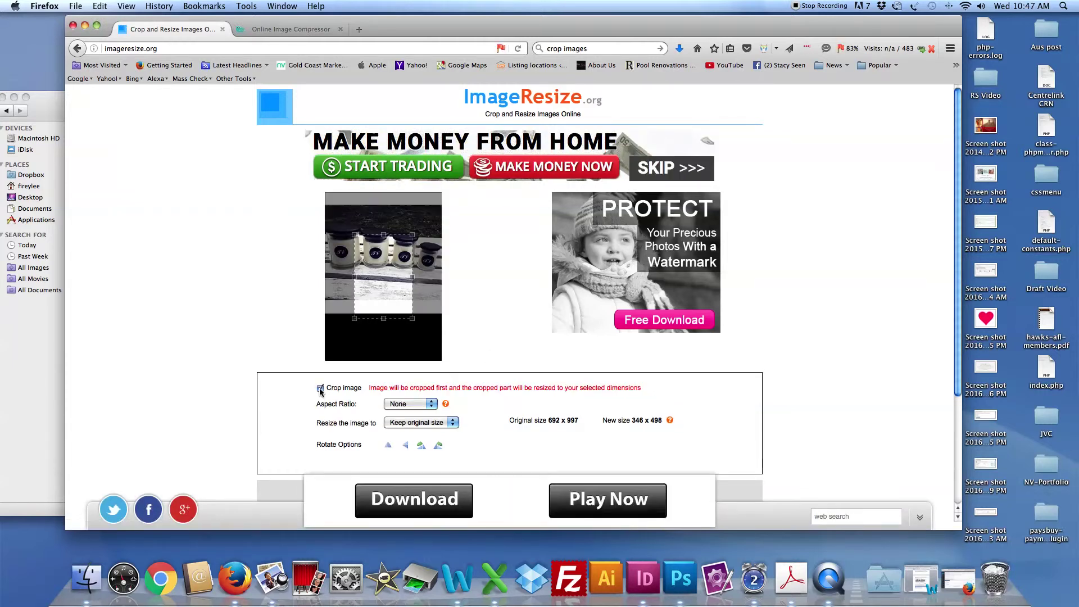
pyautogui.click(411, 404)
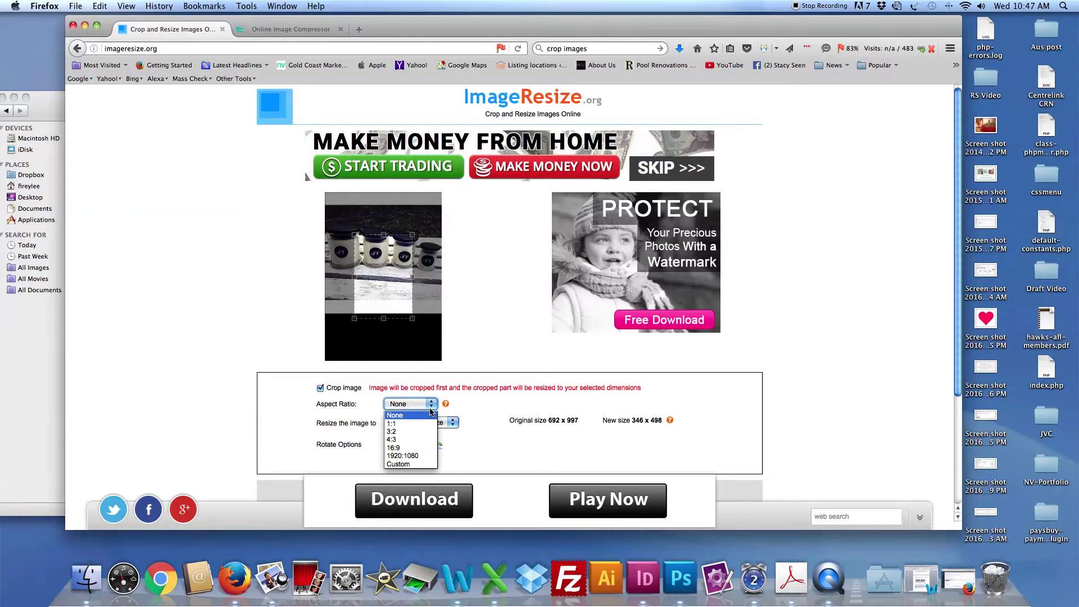
pyautogui.click(406, 464)
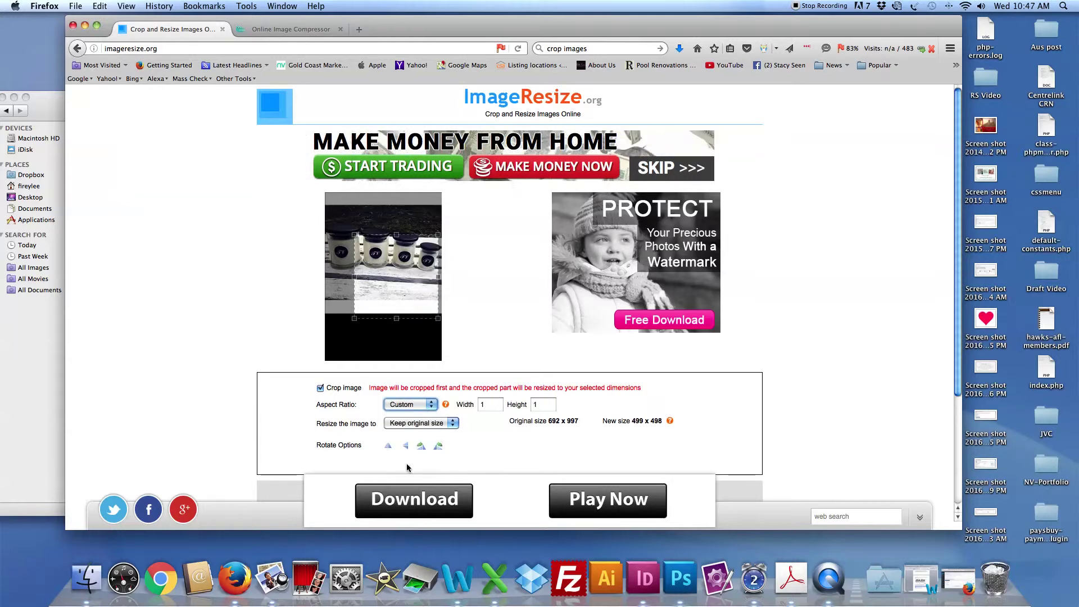
pyautogui.click(450, 423)
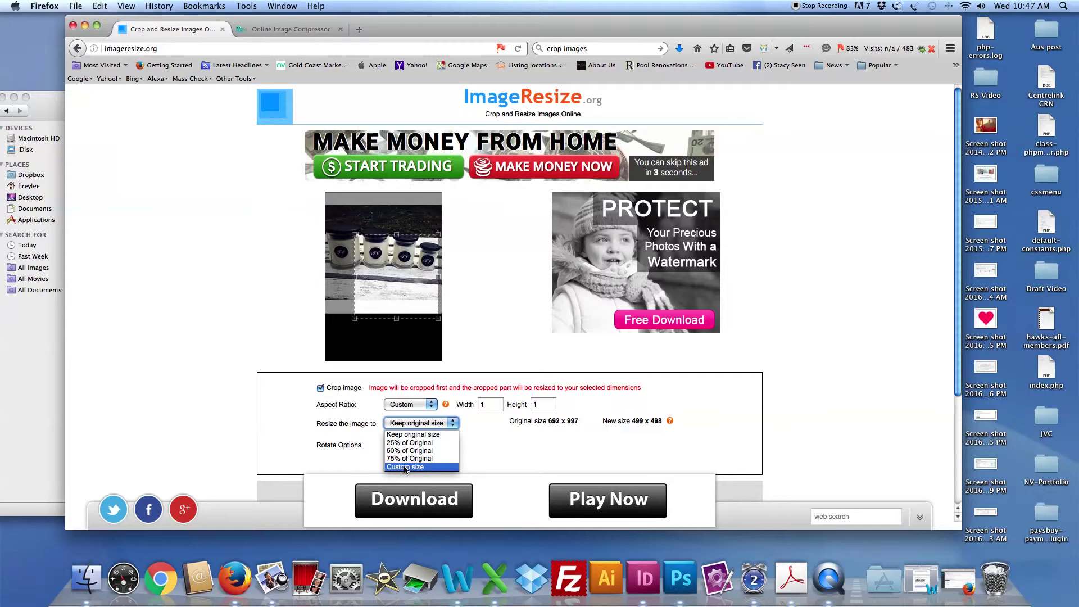
pyautogui.click(405, 466)
pyautogui.scroll(-3, 351, 394)
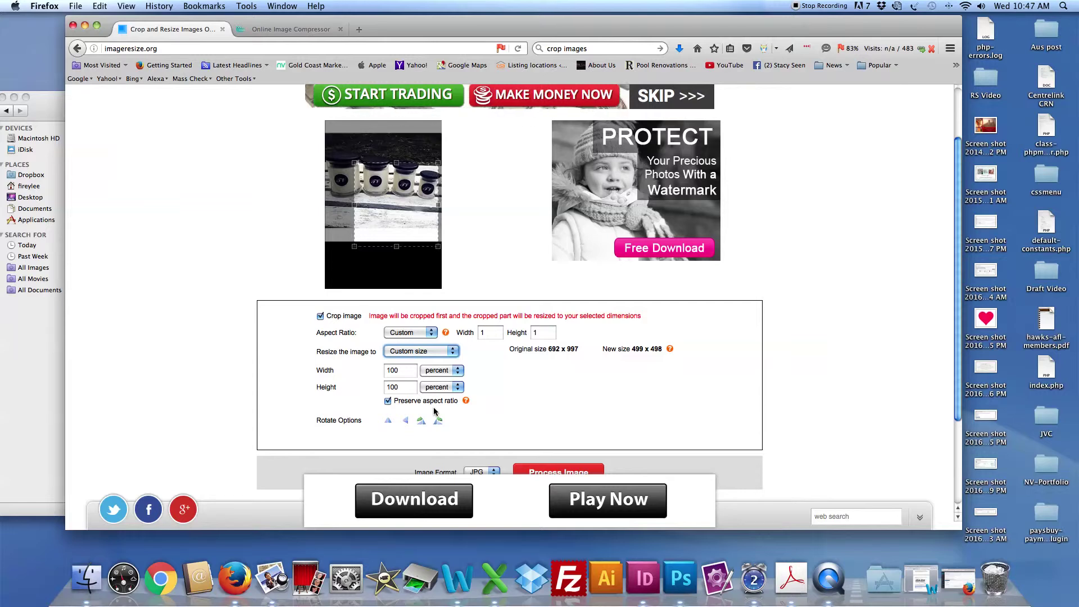
pyautogui.click(388, 401)
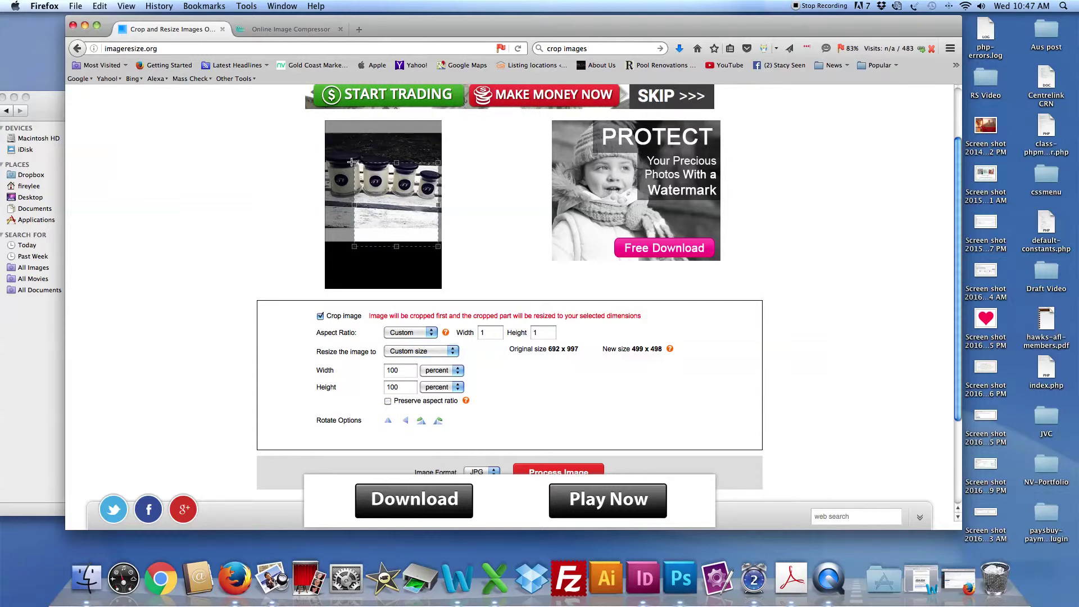
# - Set the custom crop aspect ratio to width 600 and height 600
pyautogui.doubleClick(488, 338)
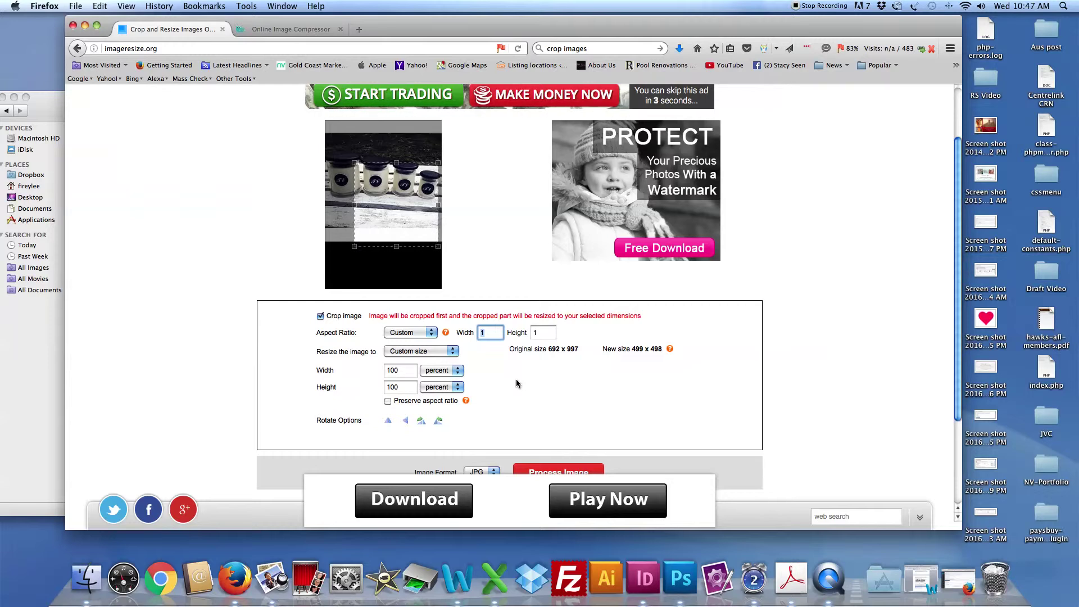
pyautogui.write('600')
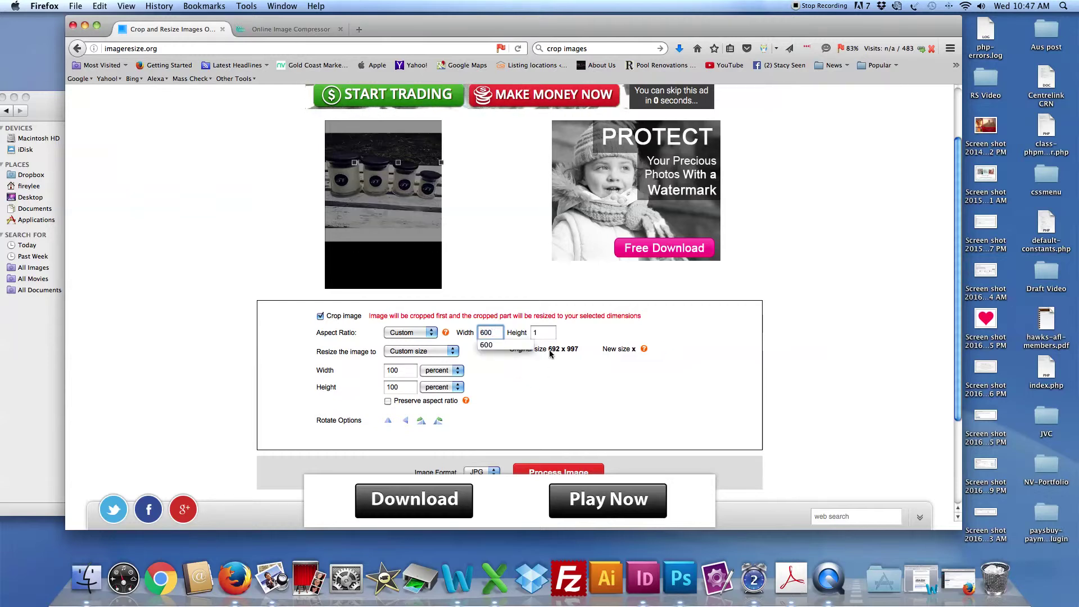
pyautogui.press('Tab')
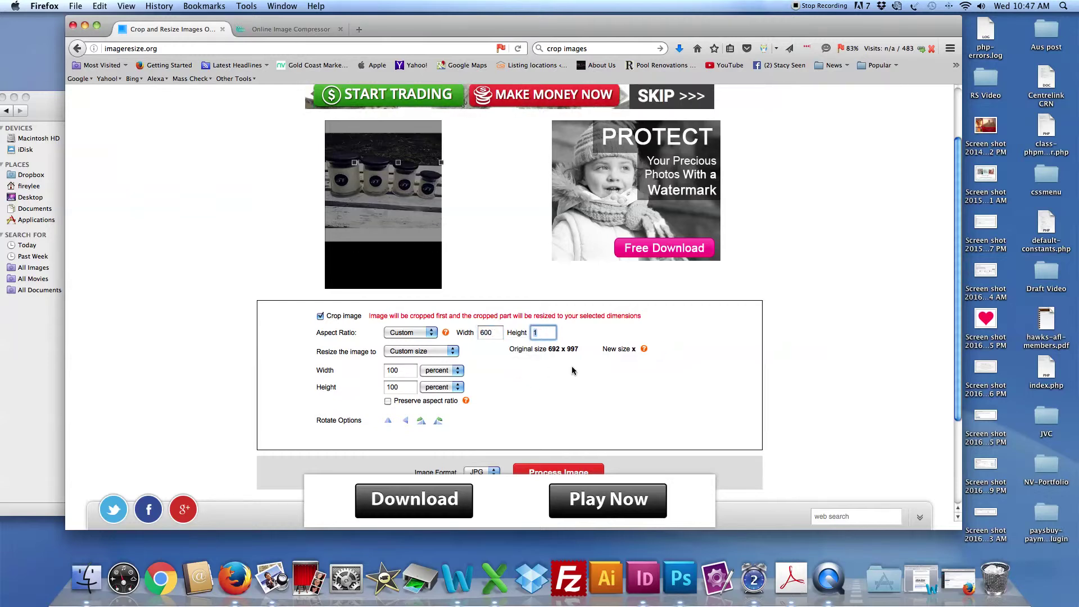
pyautogui.write('600')
pyautogui.press('Down')
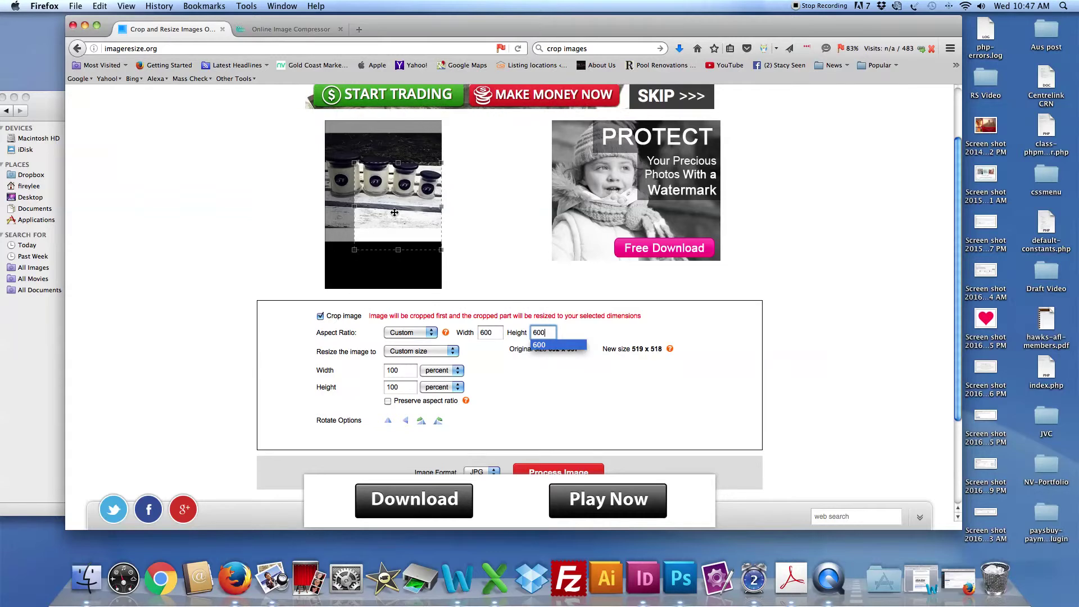
# - Fit the crop frame around all four candles at about 692 x 691 and process the image
pyautogui.moveTo(413, 204); pyautogui.dragTo(382, 176)
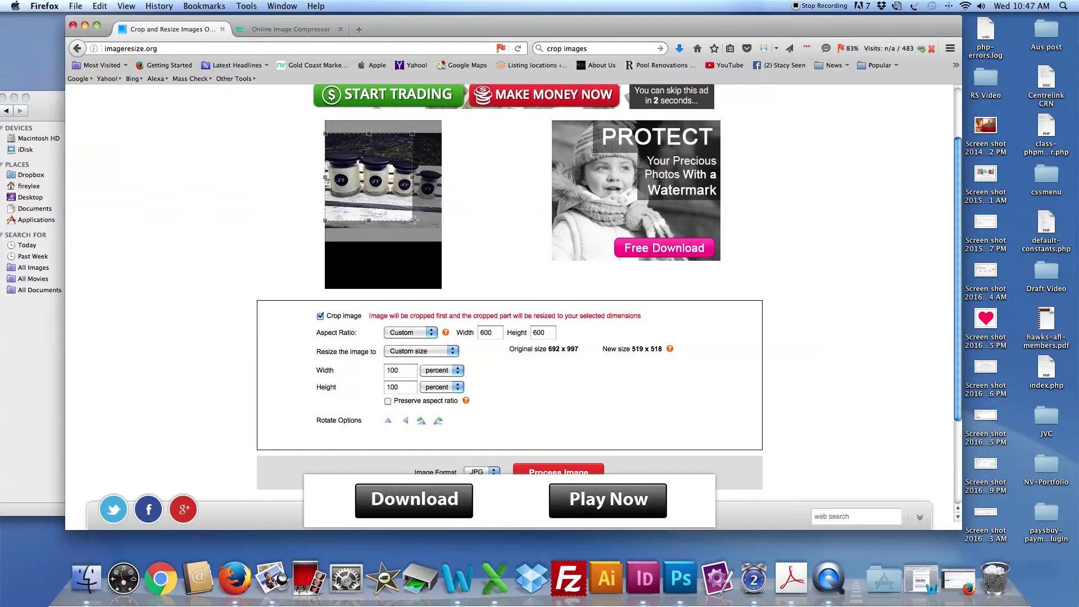
pyautogui.moveTo(413, 221)
pyautogui.mouseDown()
pyautogui.moveTo(445, 245)
pyautogui.moveTo(424, 230)
pyautogui.mouseUp()
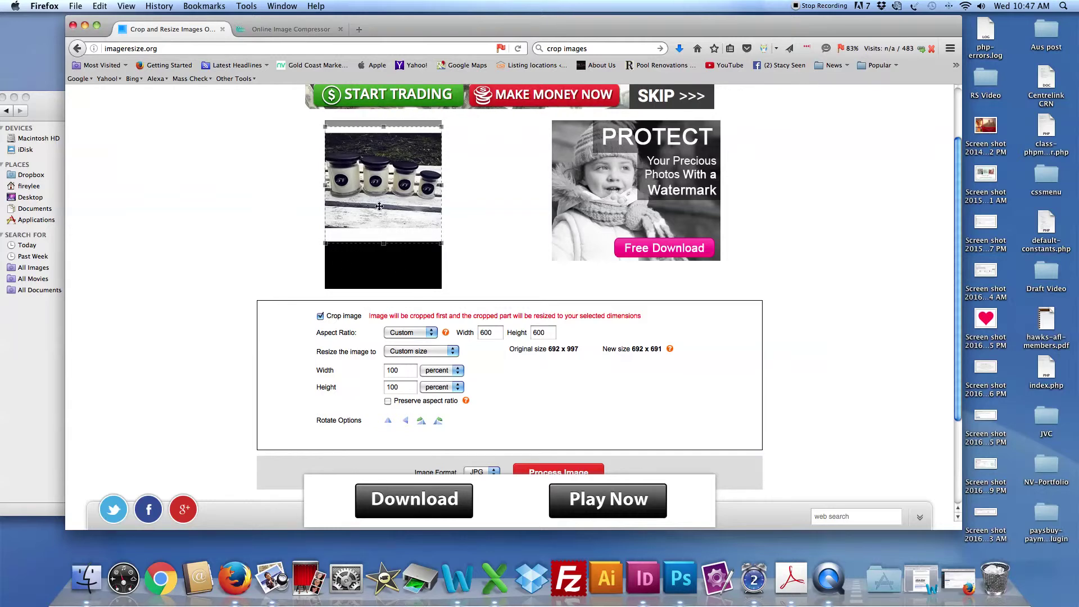
pyautogui.scroll(-2, 597, 357)
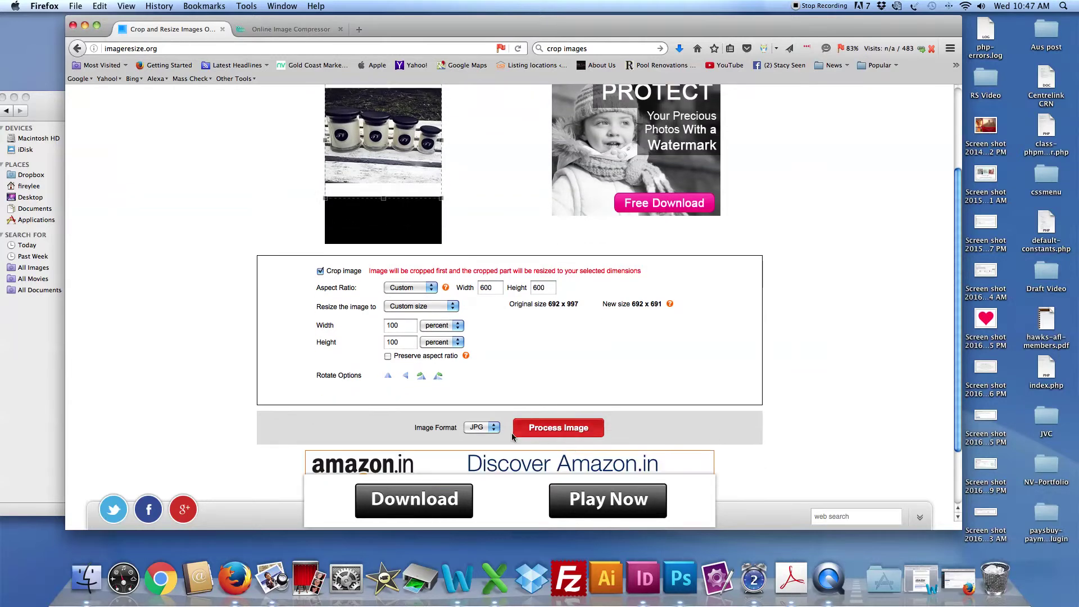
pyautogui.click(551, 432)
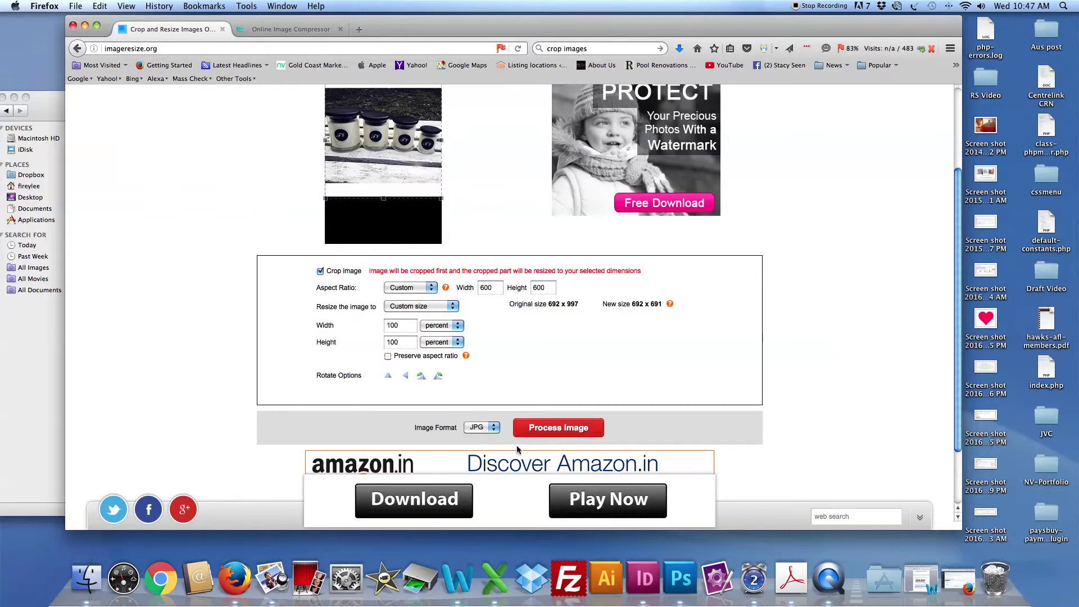
pyautogui.click(562, 430)
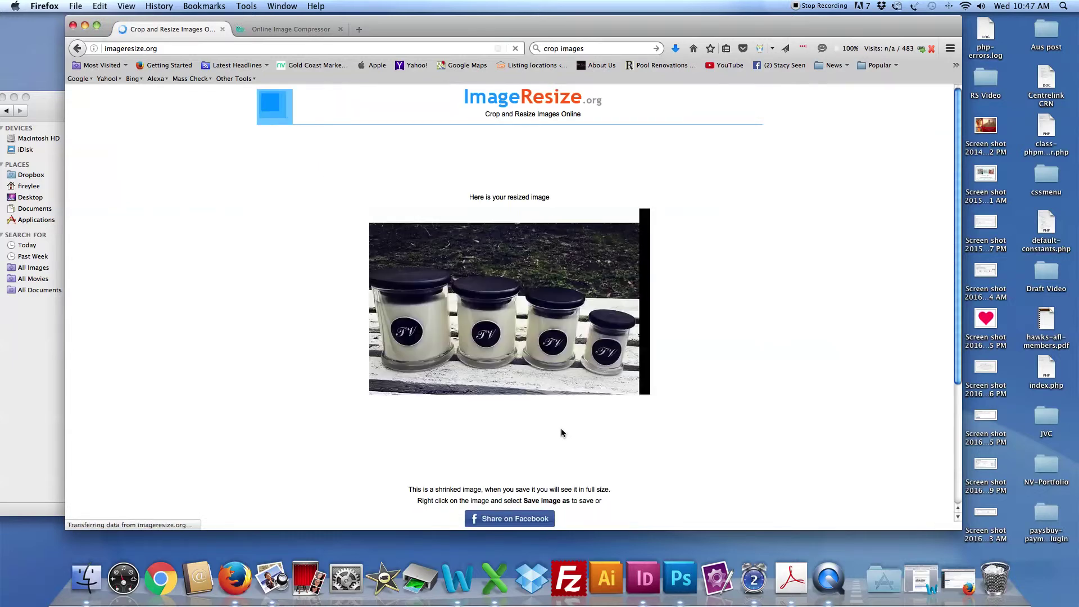
# - Open the resized candle image on its own page for viewing
pyautogui.scroll(-1, 736, 381)
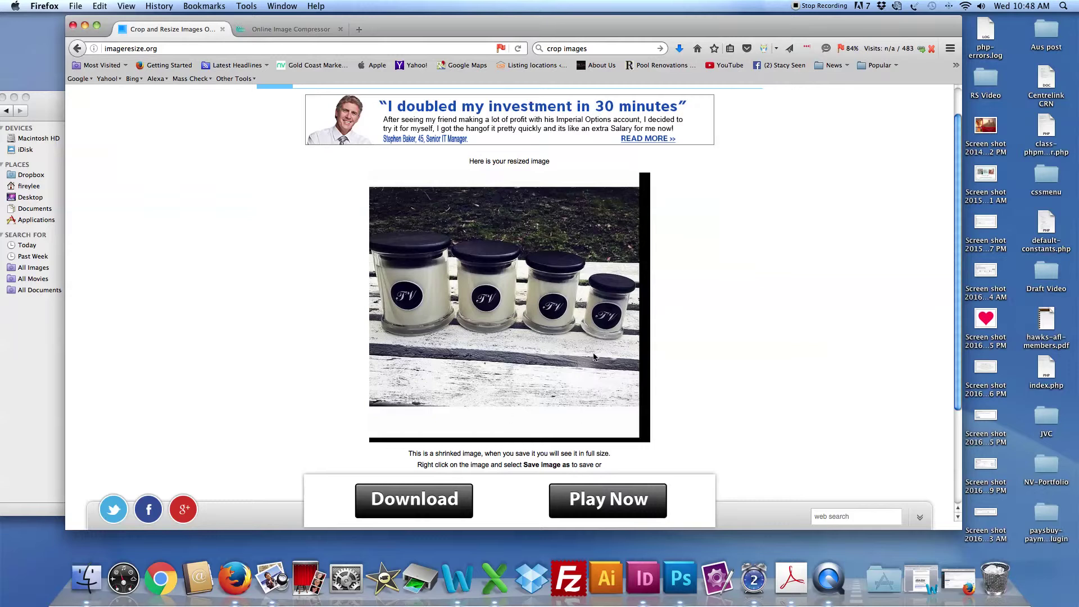
pyautogui.scroll(-3, 492, 277)
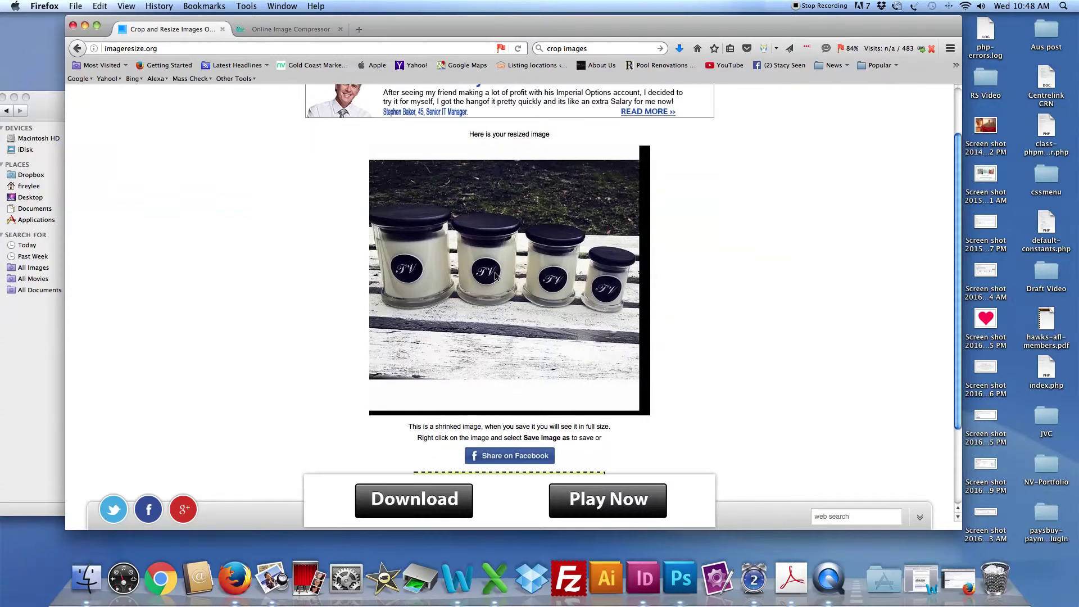
pyautogui.rightClick(494, 275)
pyautogui.click(520, 277)
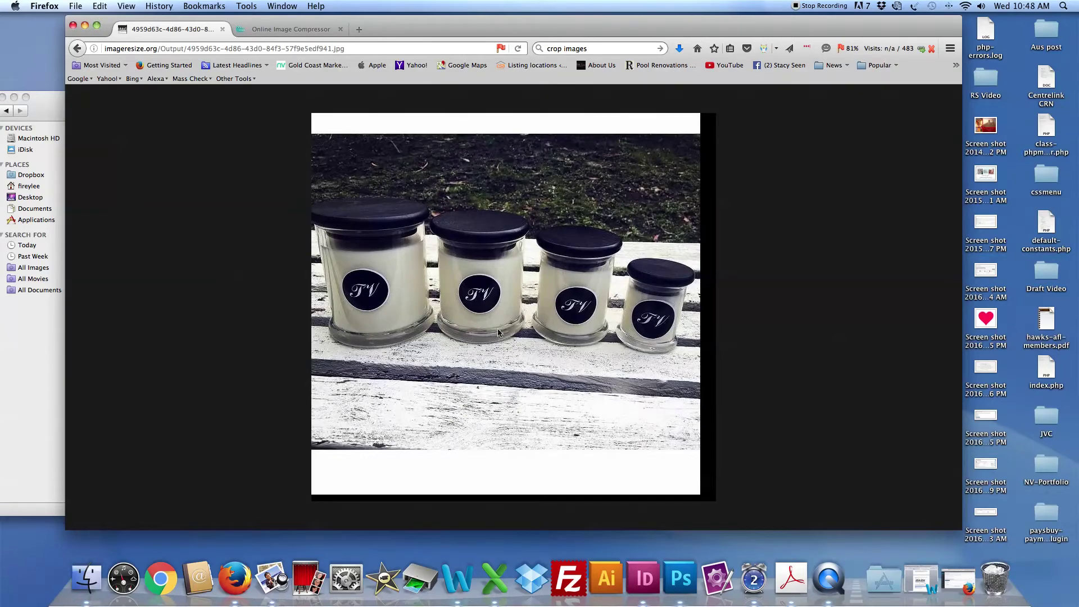
# - Save the resized image in the NEW folder as scented-candles.jpg, replacing the existing file
pyautogui.rightClick(498, 284)
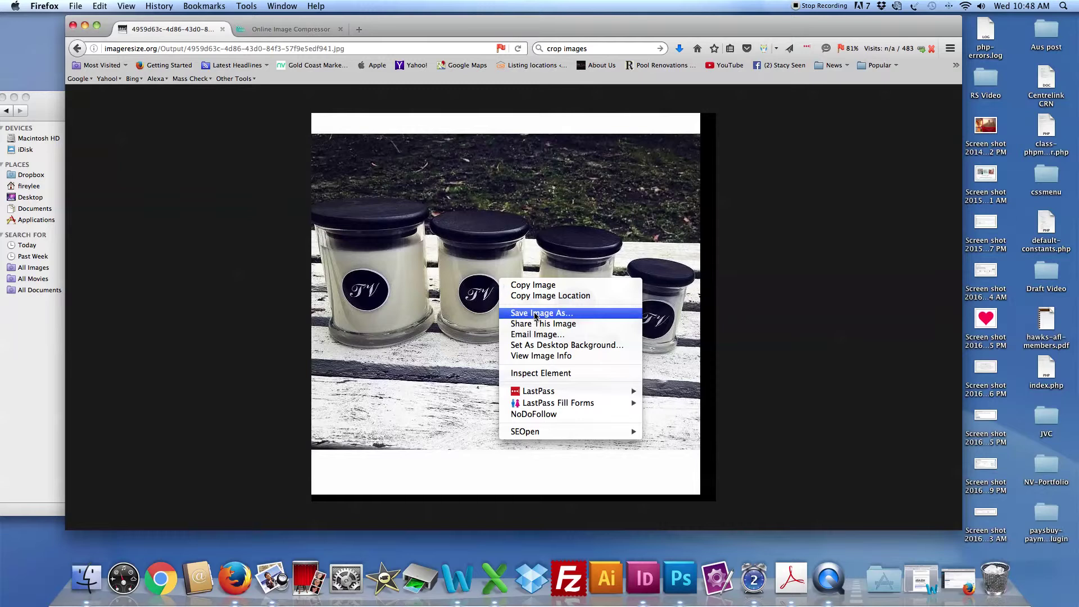
pyautogui.click(540, 313)
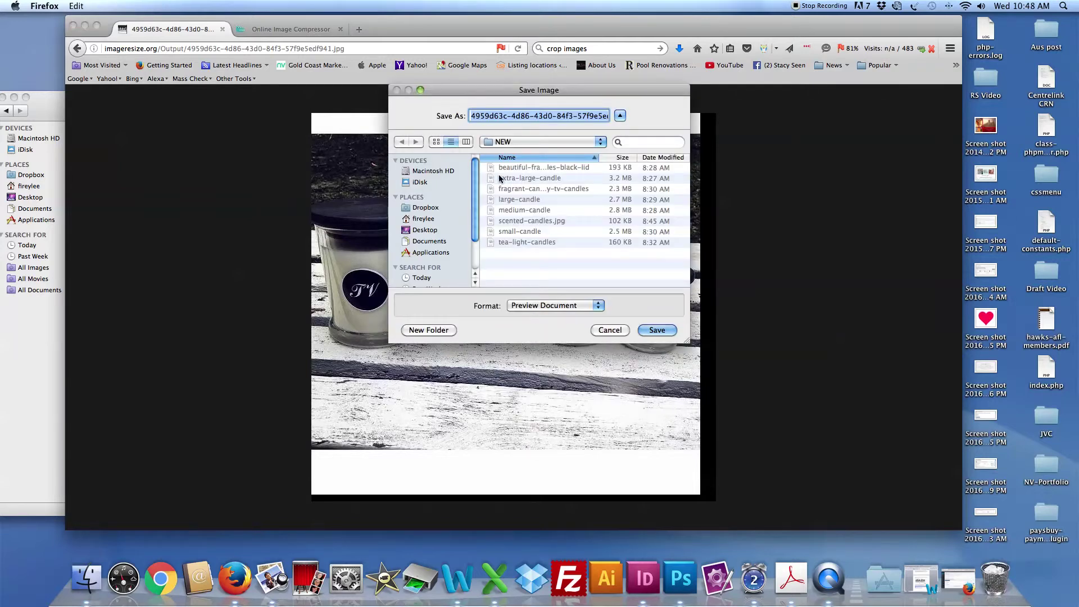
pyautogui.click(601, 141)
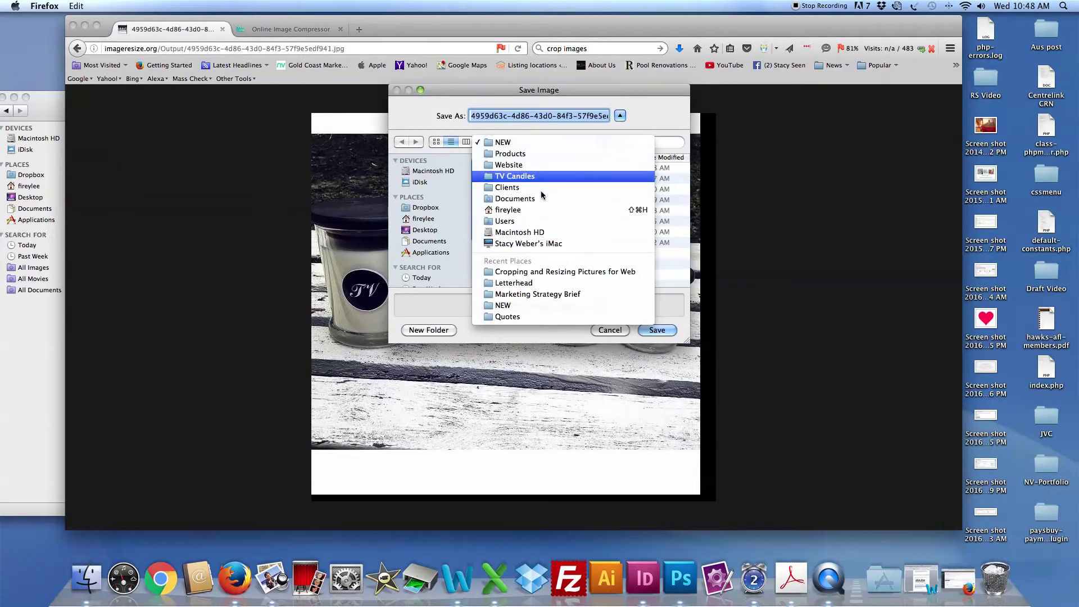
pyautogui.click(560, 142)
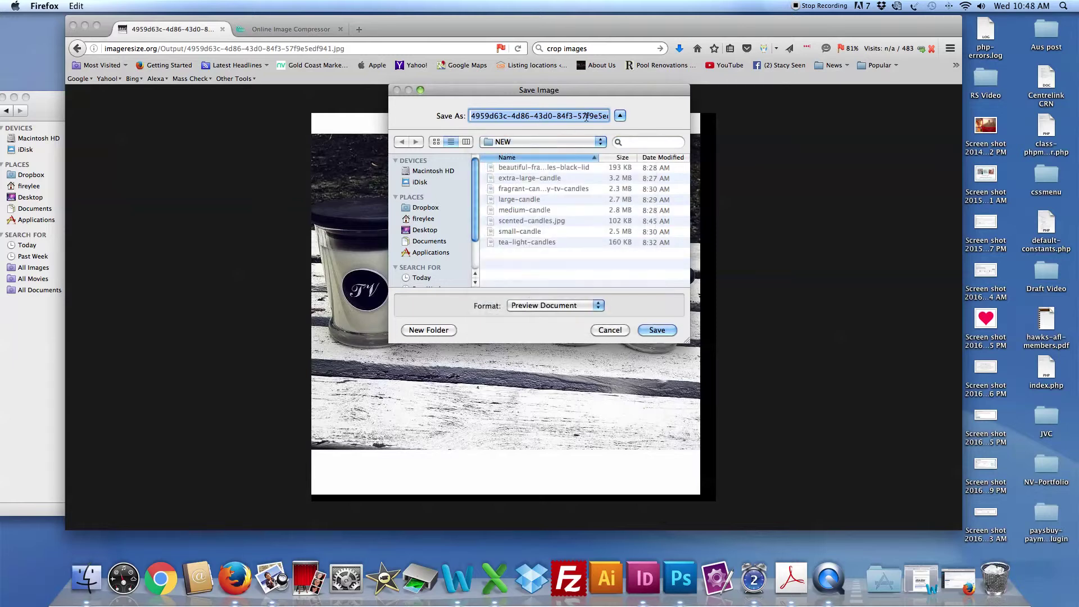
pyautogui.moveTo(535, 117); pyautogui.dragTo(415, 117)
pyautogui.write('scented.jpg')
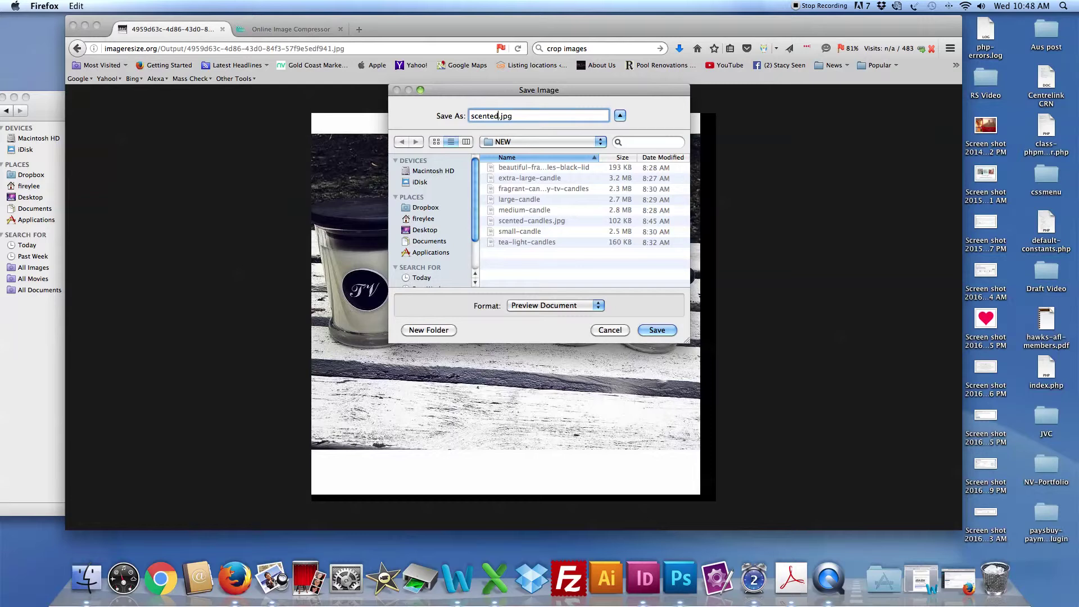
pyautogui.write('candles')
pyautogui.click(659, 332)
pyautogui.click(624, 165)
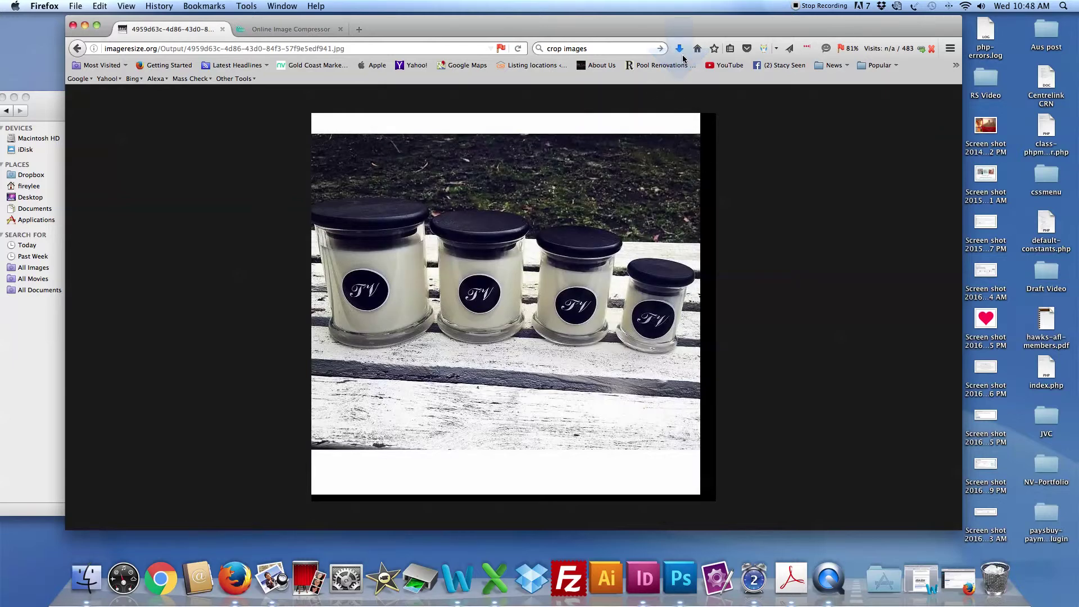
# - Switch to Finder, check the saved scented-candles.jpg and its file size in the NEW folder, and minimize the window
pyautogui.click(45, 355)
pyautogui.moveTo(313, 99); pyautogui.dragTo(443, 70)
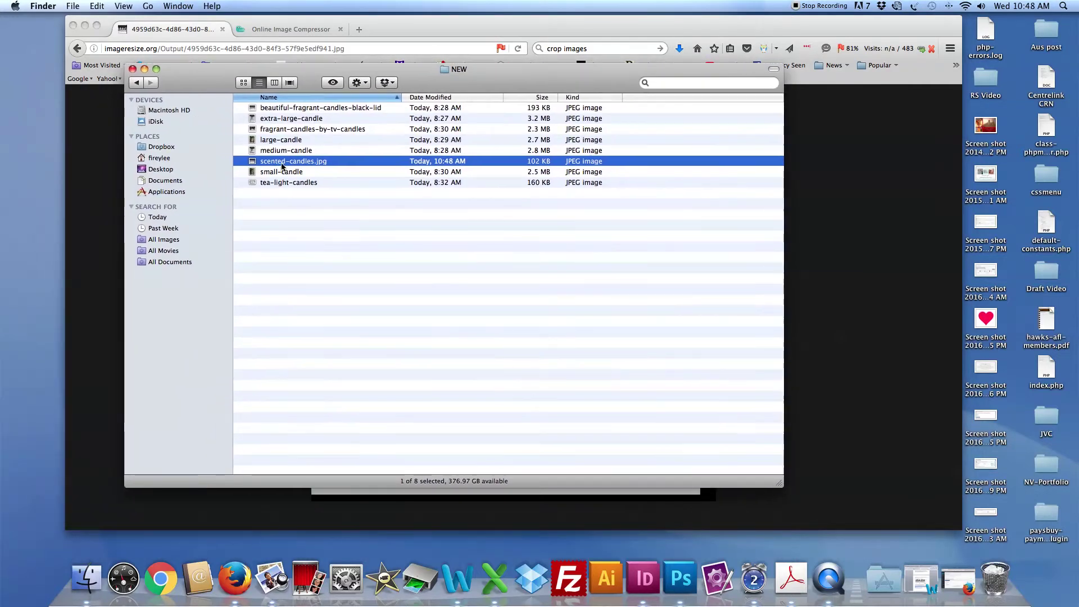
pyautogui.click(136, 83)
pyautogui.doubleClick(264, 183)
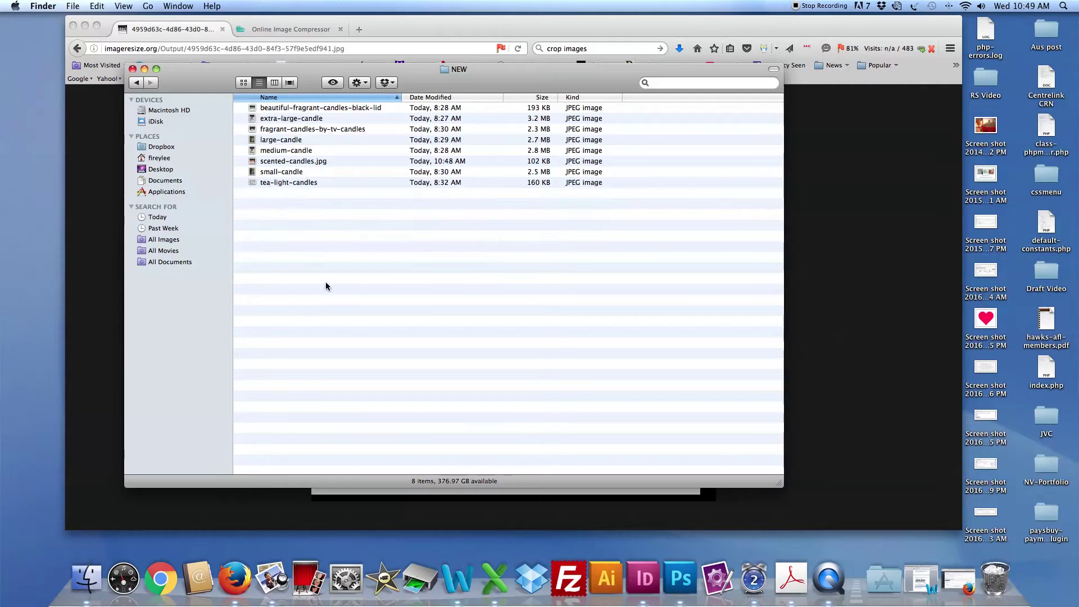
pyautogui.click(289, 163)
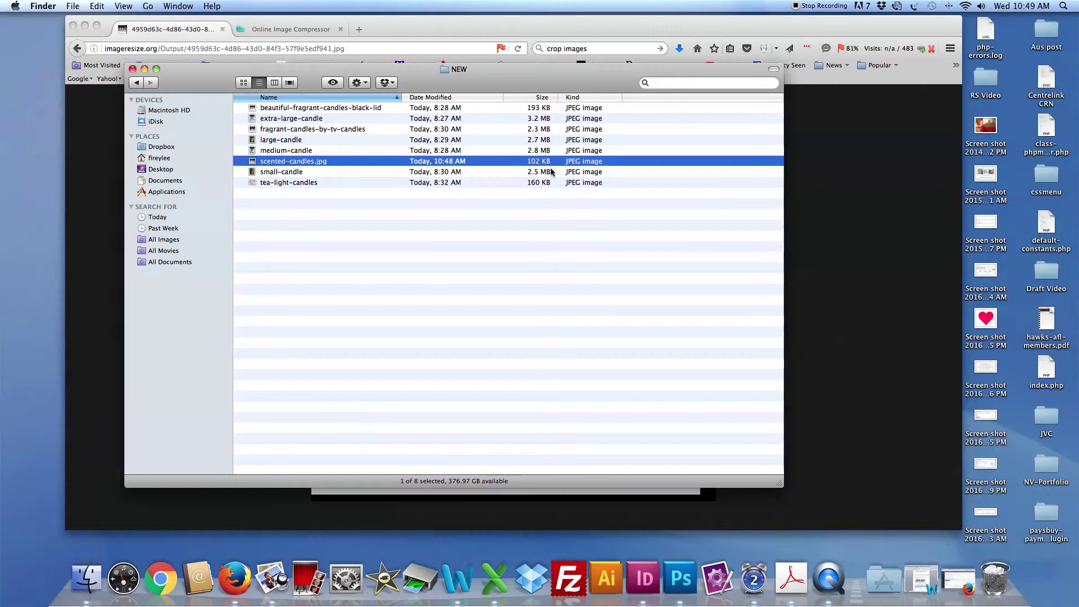
pyautogui.click(145, 68)
# - Switch to the Optimizilla page and upload scented-candles.jpg from the NEW folder for compression
pyautogui.click(281, 34)
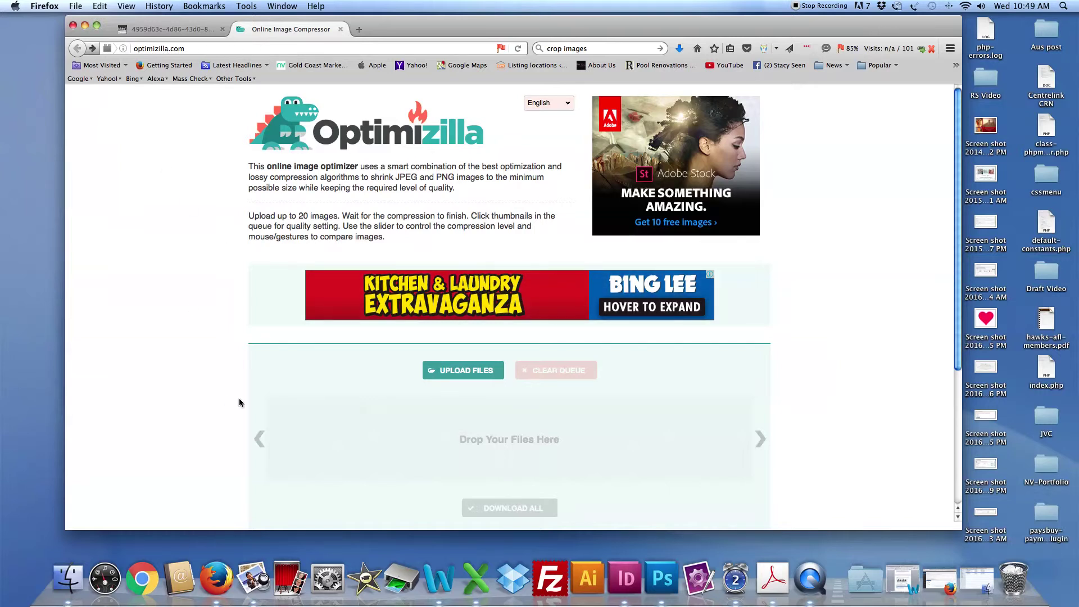
pyautogui.scroll(-1, 238, 401)
pyautogui.scroll(-3, 238, 401)
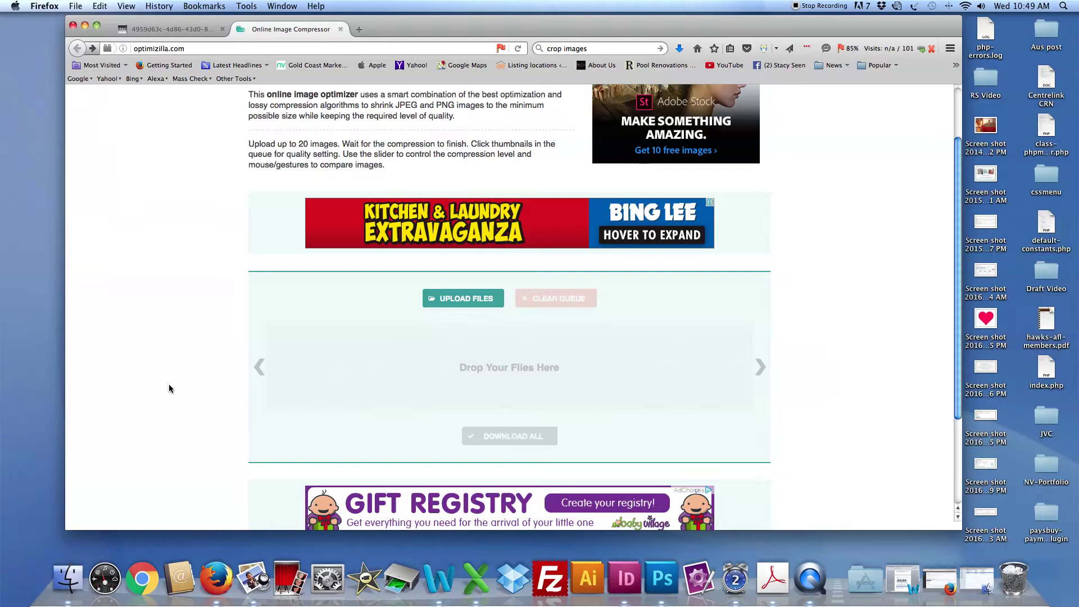
pyautogui.scroll(-3, 202, 390)
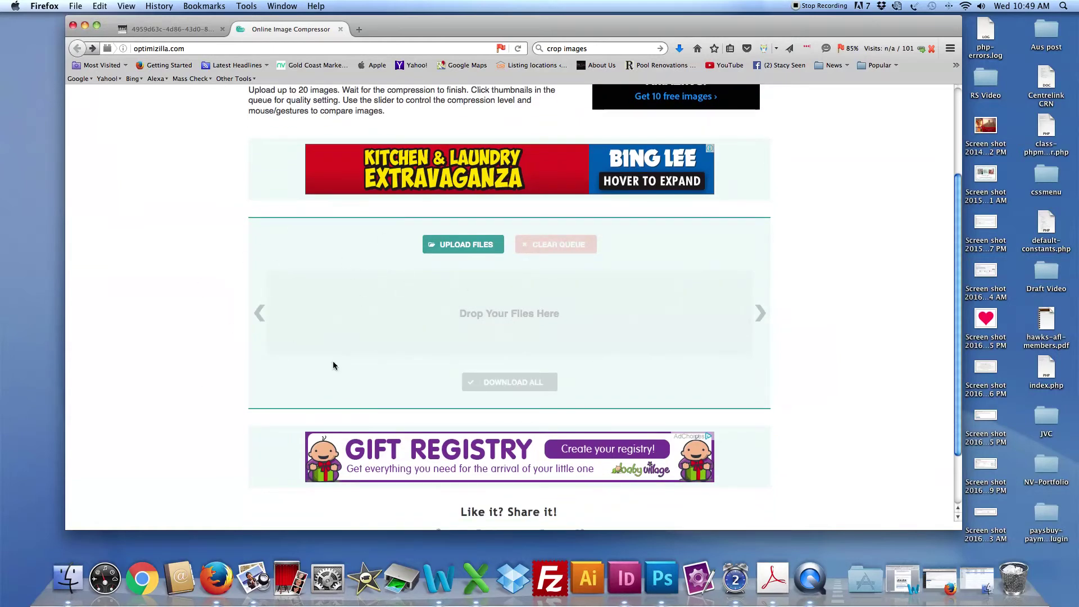
pyautogui.click(458, 246)
pyautogui.click(308, 121)
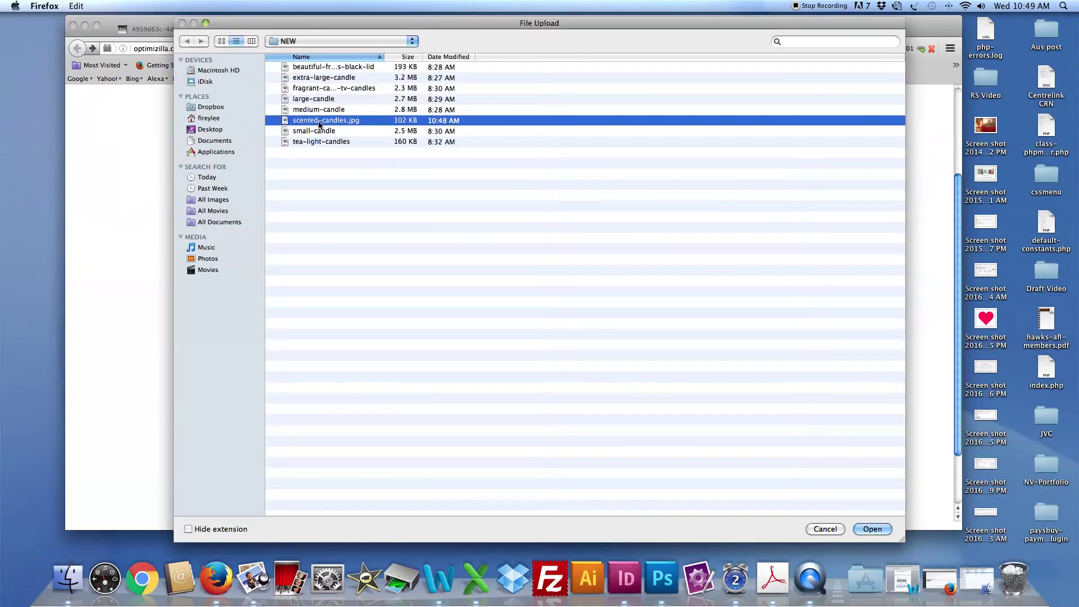
pyautogui.doubleClick(352, 120)
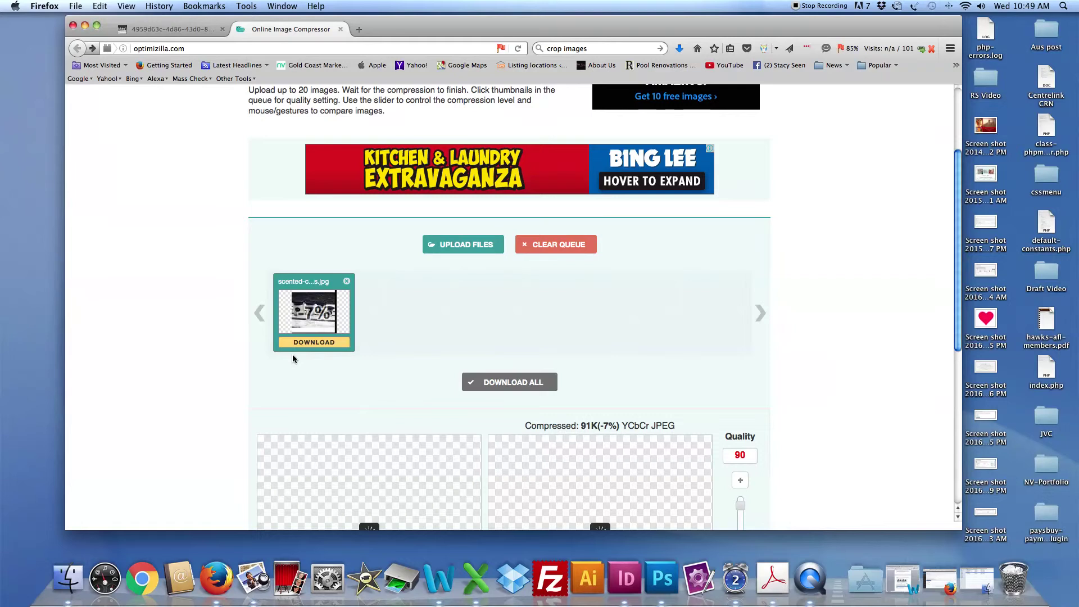
# - Set the compression quality of the uploaded candle image to 60 and apply it
pyautogui.scroll(-3, 899, 399)
pyautogui.scroll(-1, 907, 402)
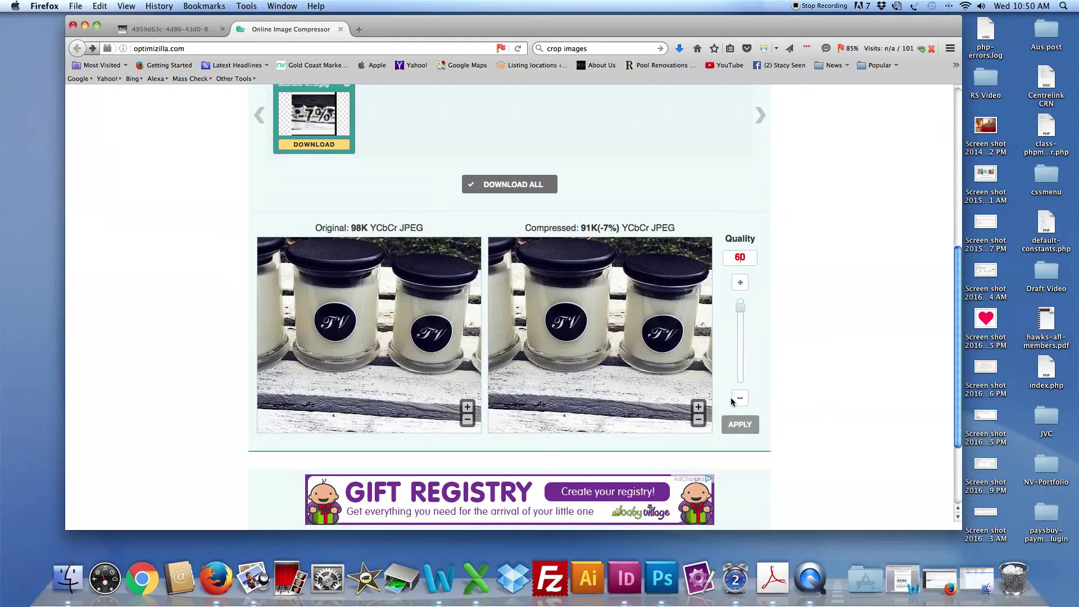
pyautogui.click(742, 425)
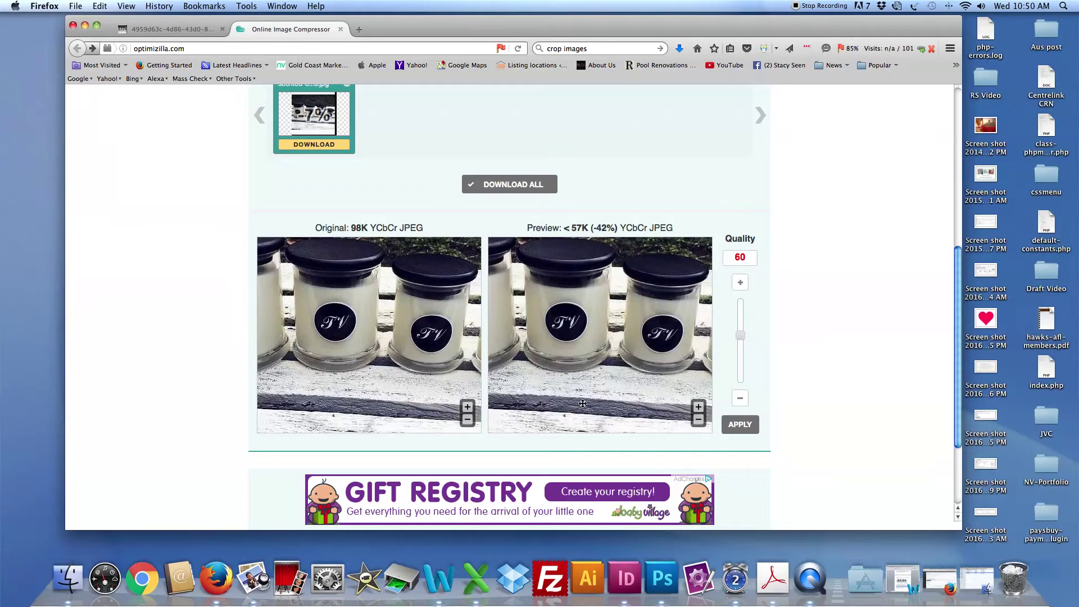
# - Open the compressed candle preview on its own page for viewing
pyautogui.scroll(-1, 678, 446)
pyautogui.rightClick(590, 350)
pyautogui.click(636, 359)
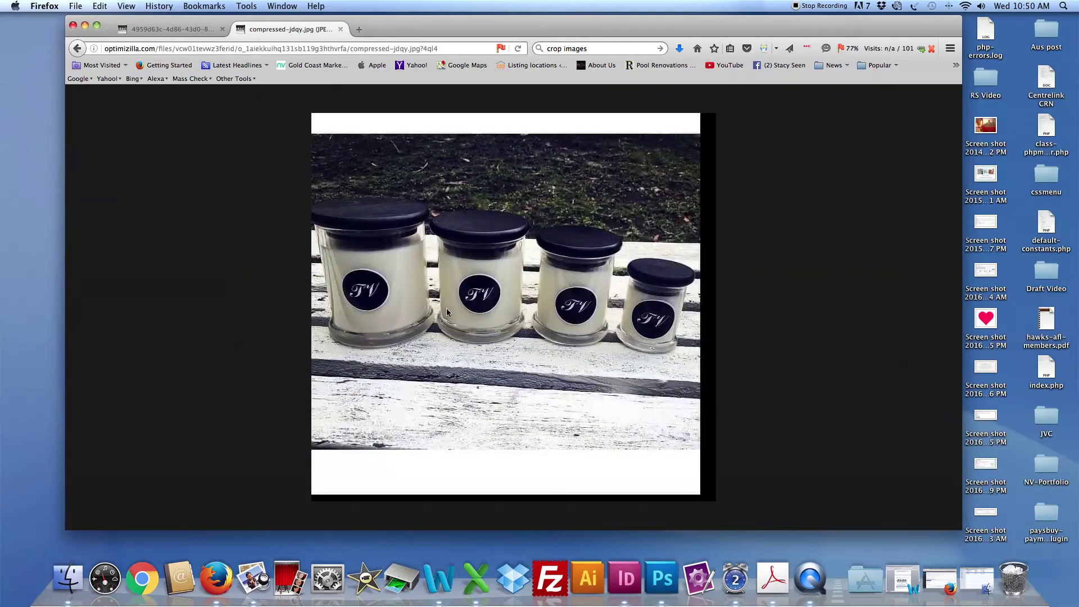
# - Save the compressed image in the NEW folder as scented-candles.jpg, replacing the existing file
pyautogui.rightClick(450, 342)
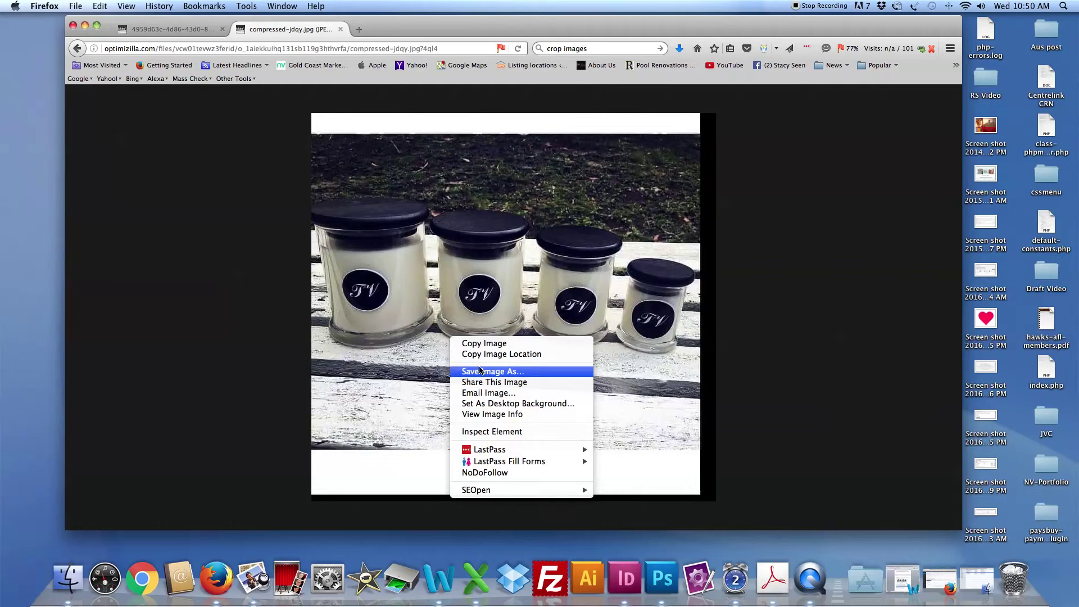
pyautogui.click(481, 372)
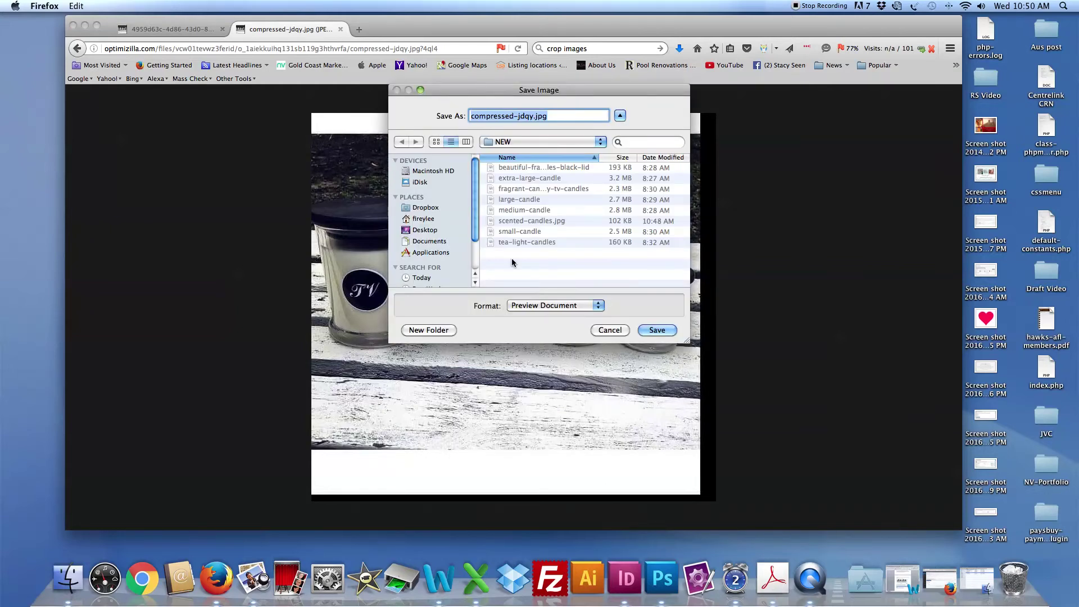
pyautogui.click(513, 221)
pyautogui.click(596, 308)
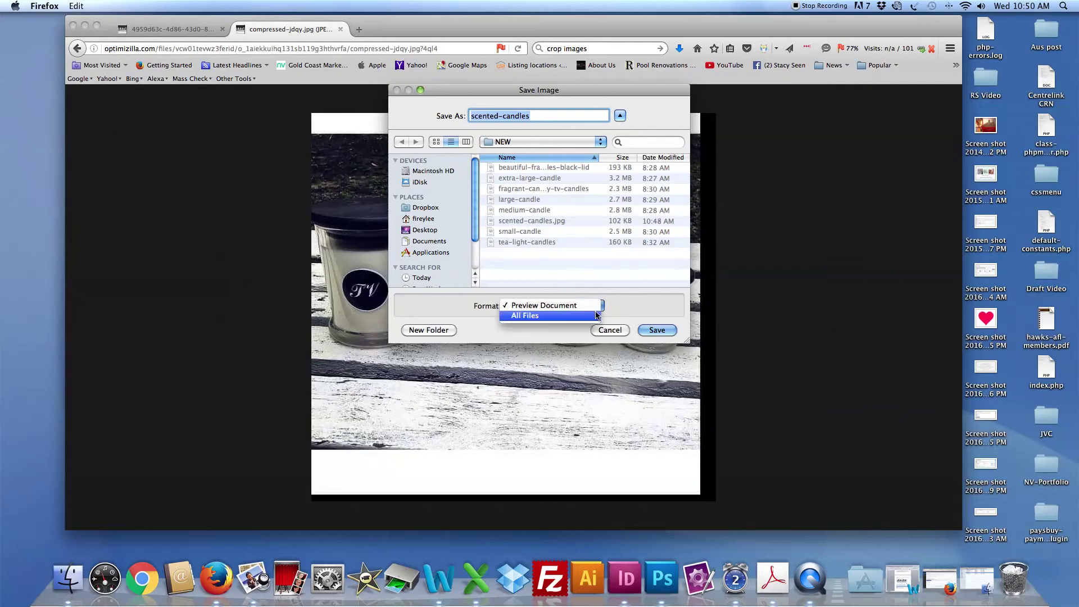
pyautogui.click(545, 126)
pyautogui.click(537, 119)
pyautogui.write('.jpg')
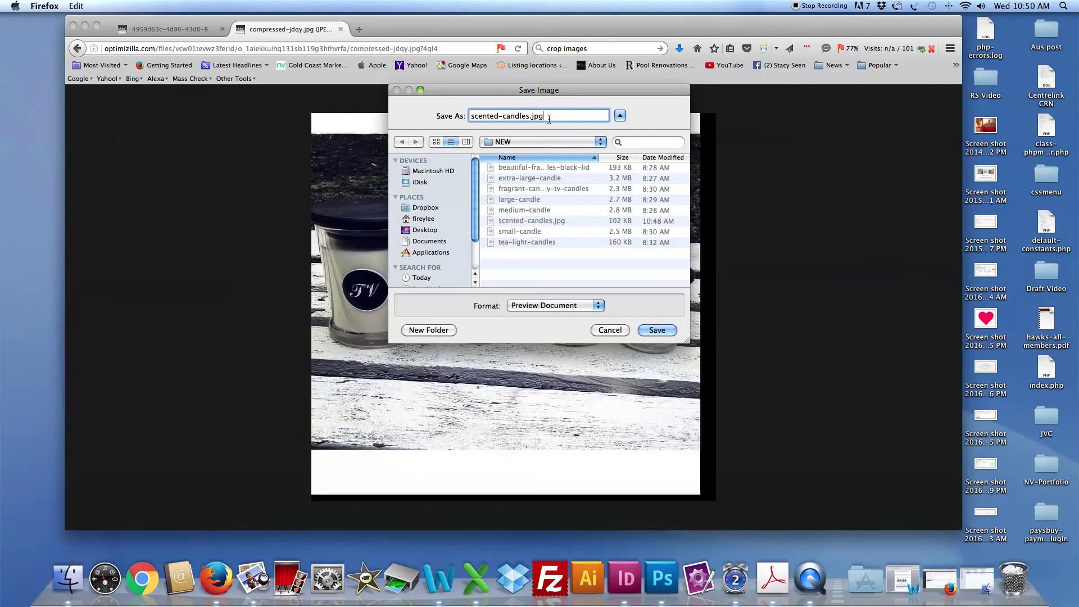
pyautogui.click(663, 331)
pyautogui.click(620, 163)
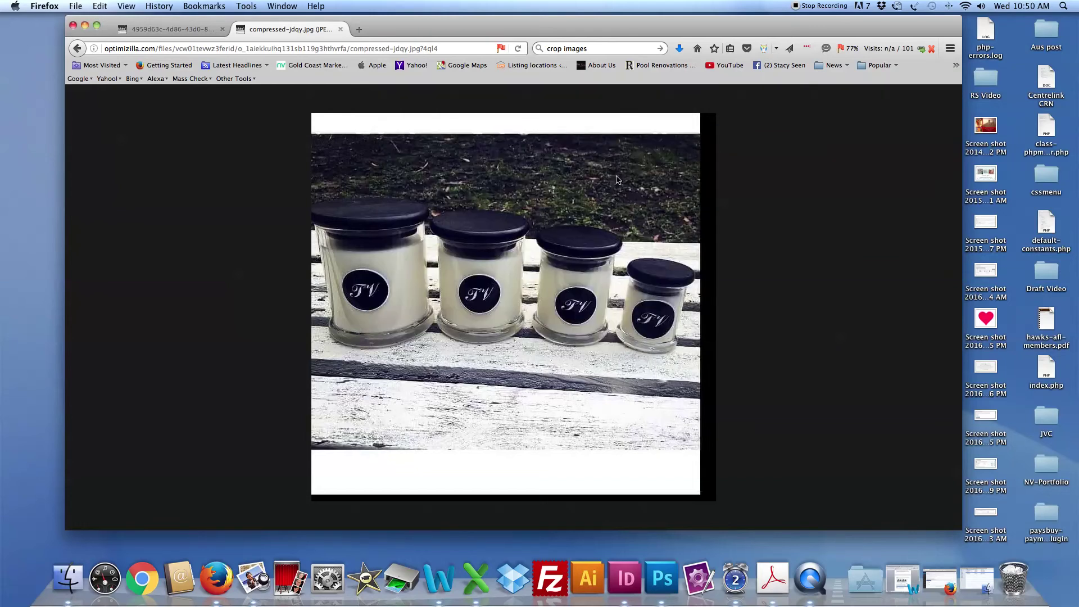
# - Shift the browser window slightly, switch to Finder and open the Documents folder
pyautogui.moveTo(118, 22); pyautogui.dragTo(89, 32)
pyautogui.click(95, 20)
pyautogui.click(148, 6)
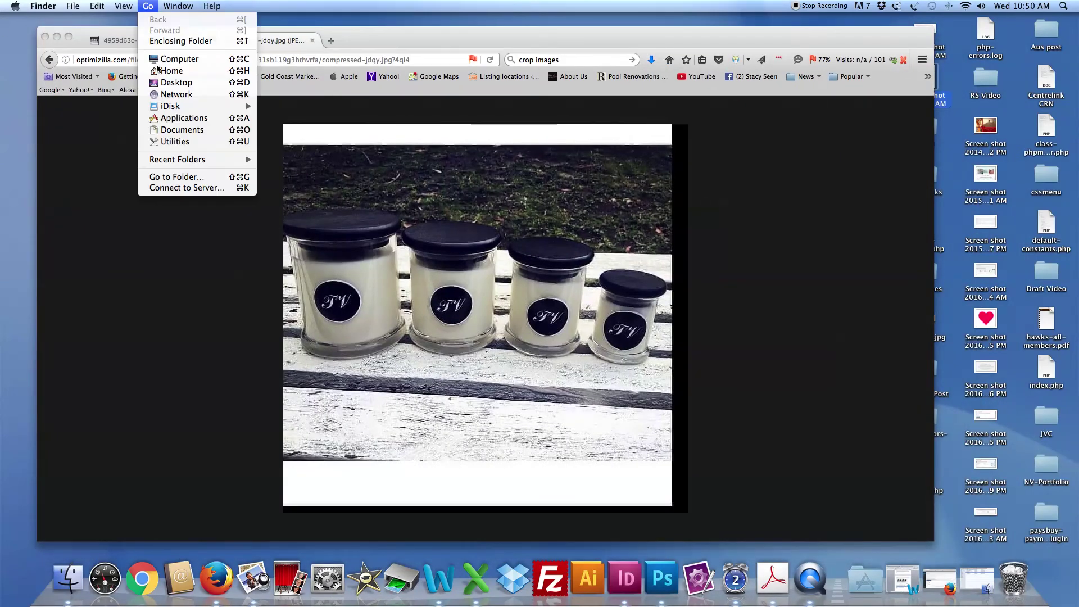
pyautogui.click(180, 133)
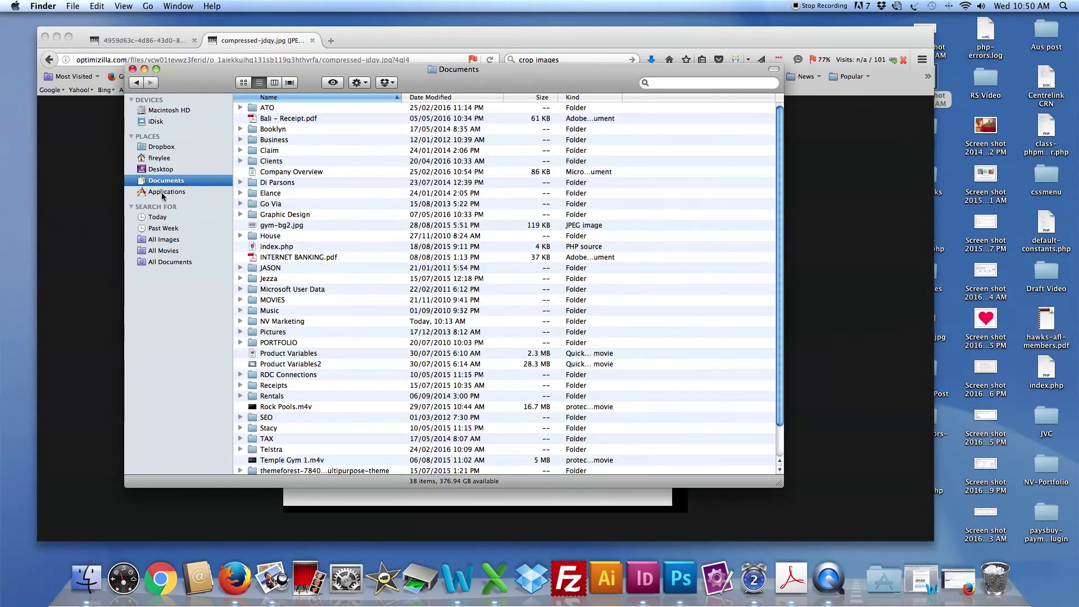
# - Browse from Clients to the website's Products folder, open NEW and select scented-candles.jpg to check its file size
pyautogui.click(279, 162)
pyautogui.doubleClick(279, 163)
pyautogui.click(288, 323)
pyautogui.doubleClick(287, 322)
pyautogui.doubleClick(268, 173)
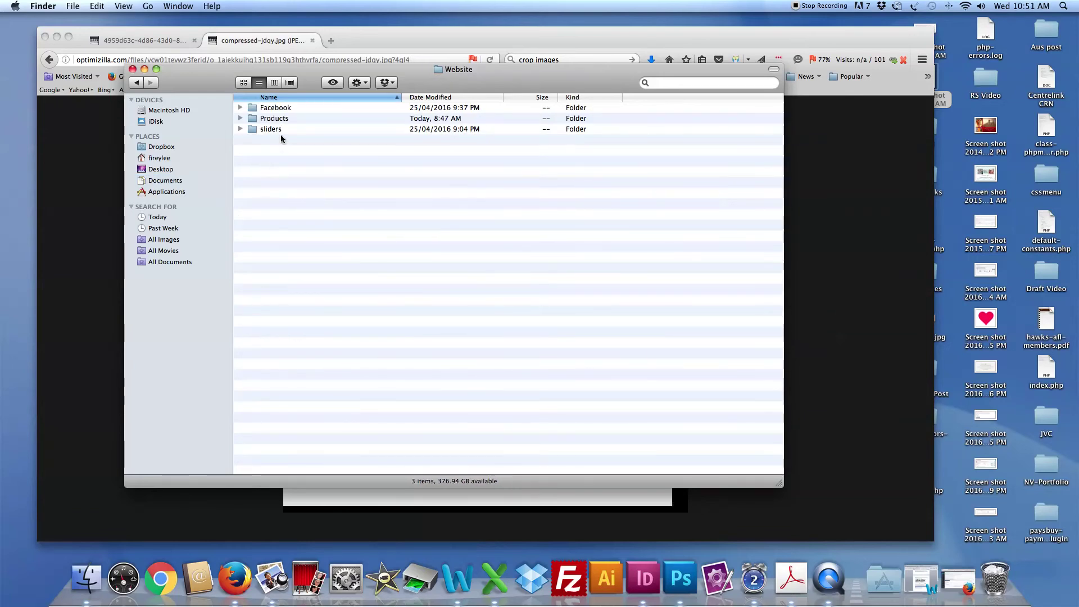
pyautogui.doubleClick(278, 119)
pyautogui.doubleClick(283, 182)
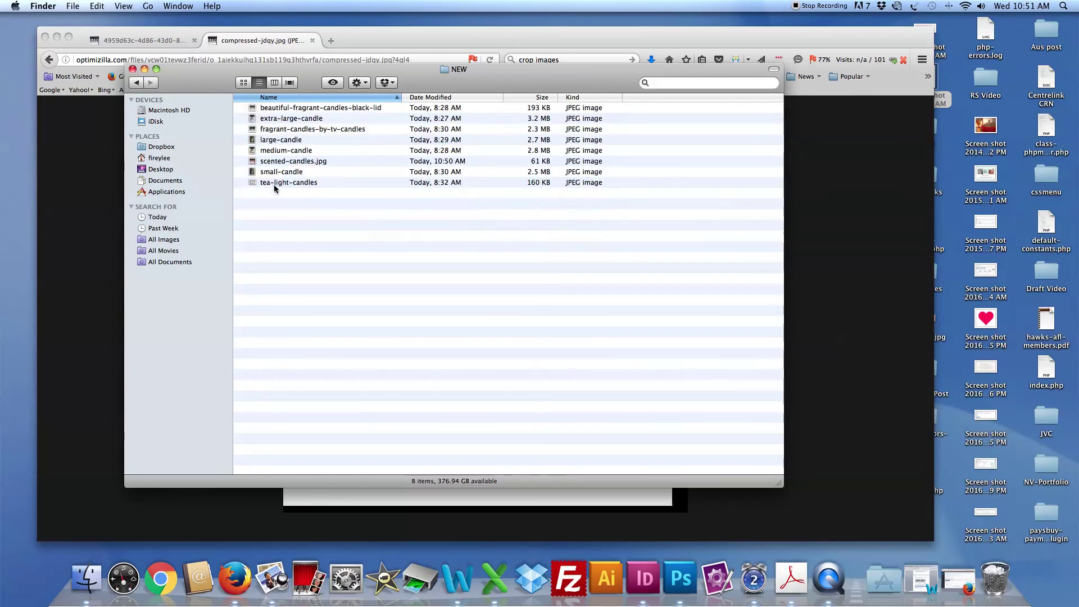
pyautogui.click(288, 163)
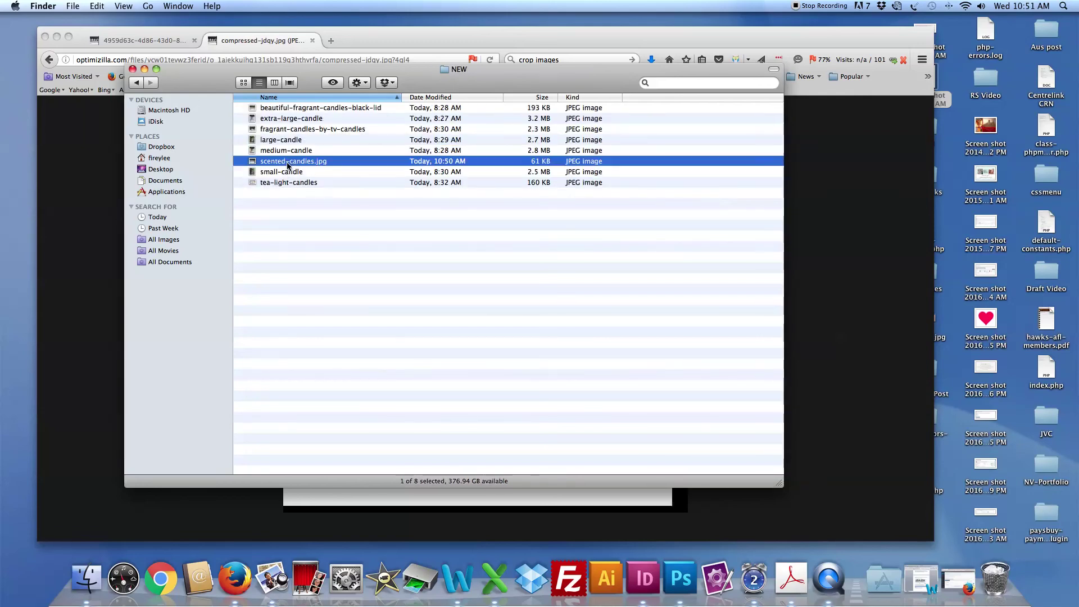